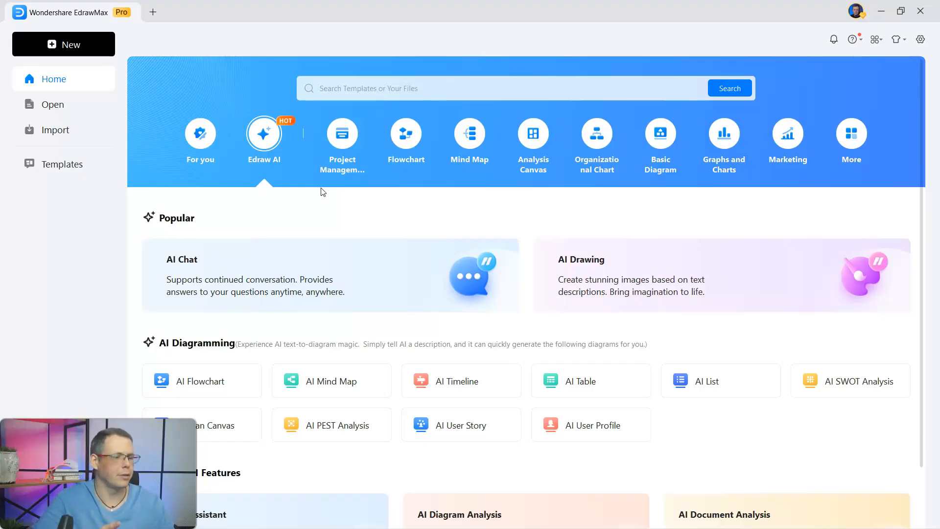
Browse the diagram types and local templates offered in the For you category.
left_click(208, 144)
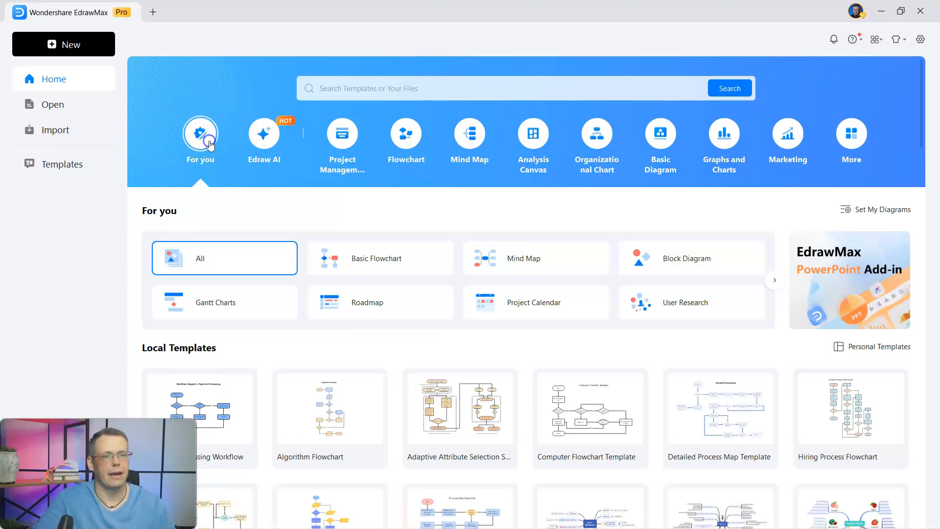
scroll(252, 215, "down", 3)
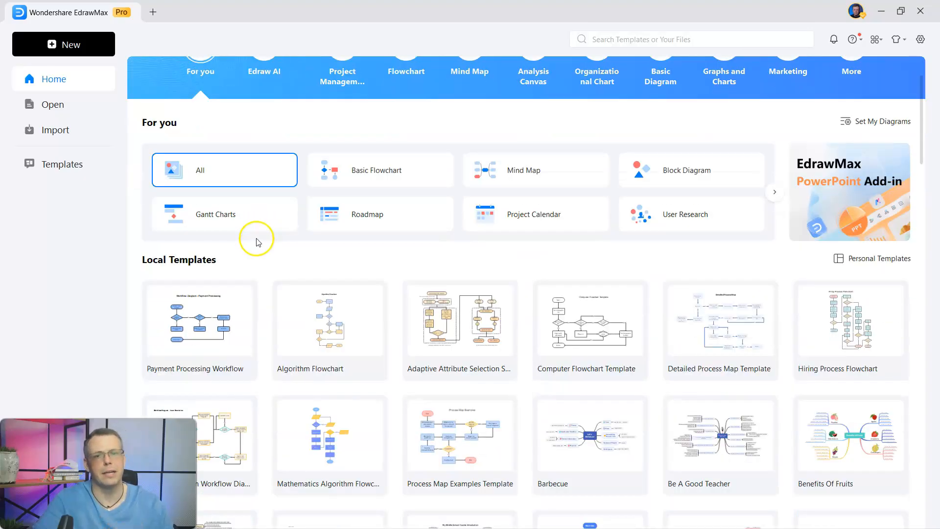
scroll(257, 240, "down", 1)
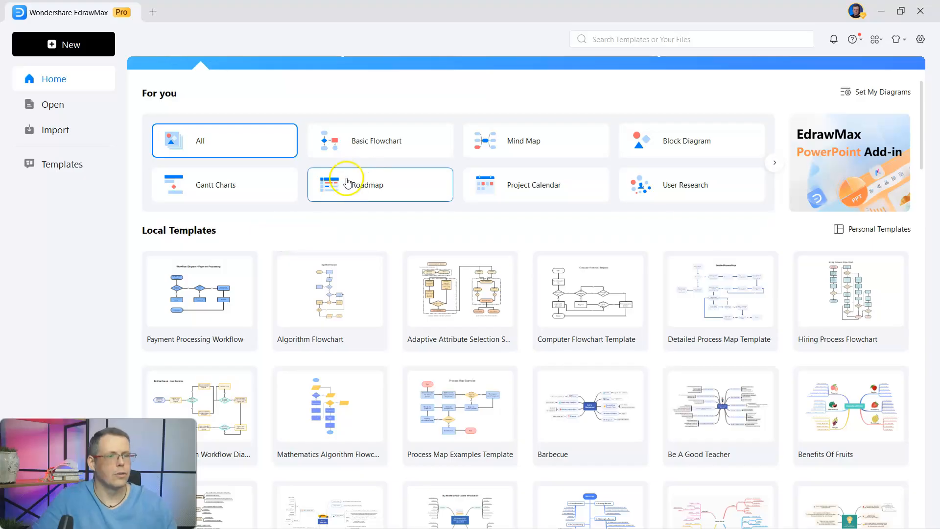
scroll(527, 284, "up", 3)
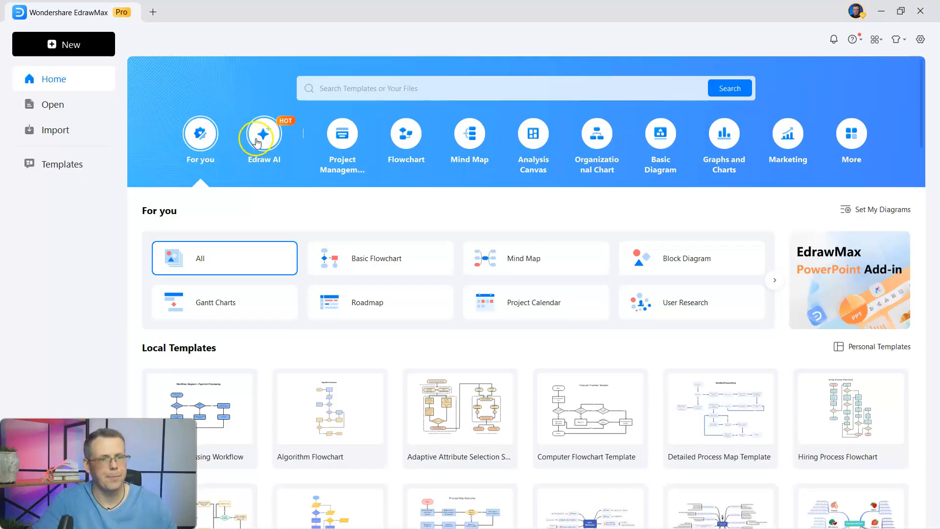
Start a new AI Mind Map drawing from the Edraw AI category.
left_click(272, 146)
scroll(264, 242, "down", 1)
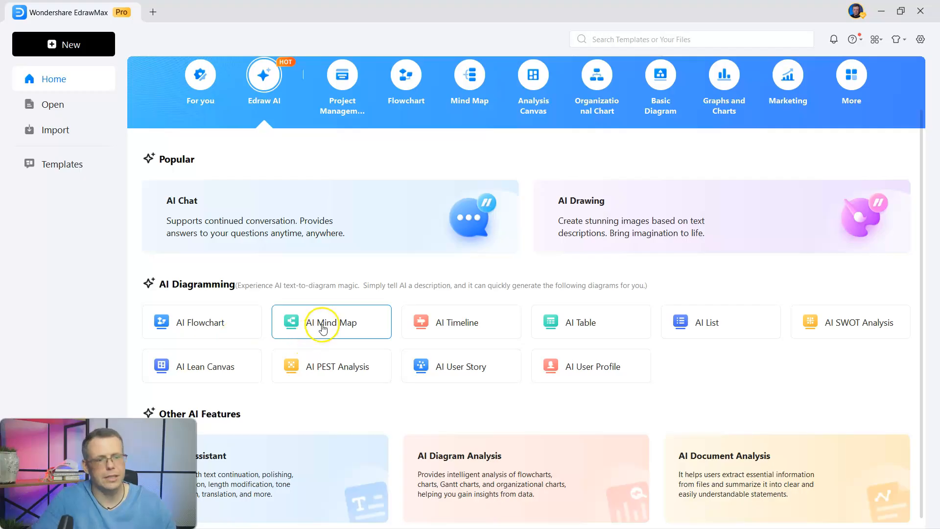
left_click(338, 315)
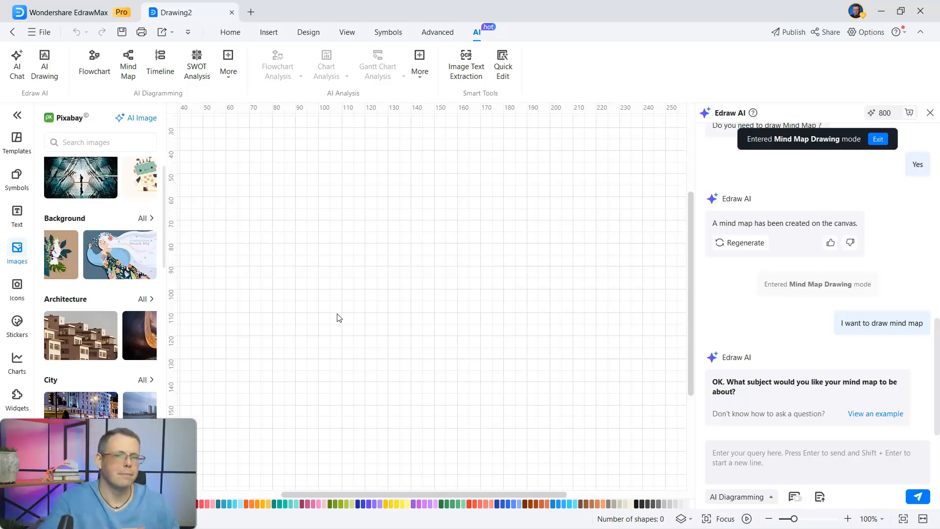
Browse the UML use case and sequence diagrams among the Software Development templates, then close the template library.
left_click(16, 142)
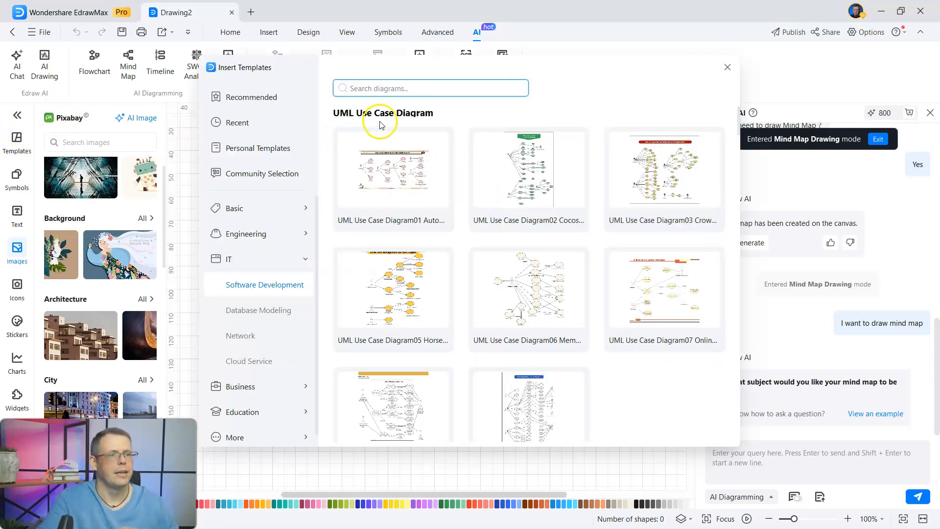
scroll(465, 152, "down", 3)
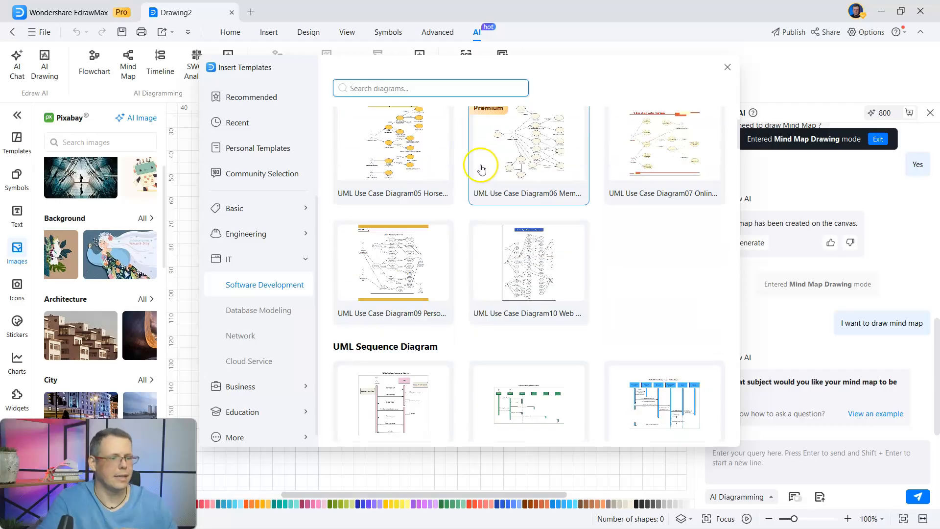
scroll(484, 169, "down", 1)
scroll(482, 220, "down", 2)
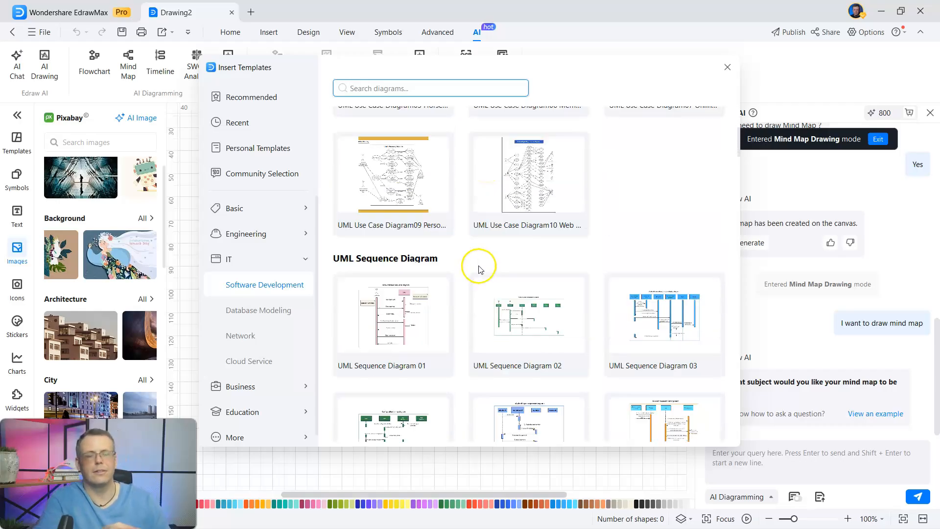
scroll(478, 269, "up", 4)
scroll(479, 272, "up", 1)
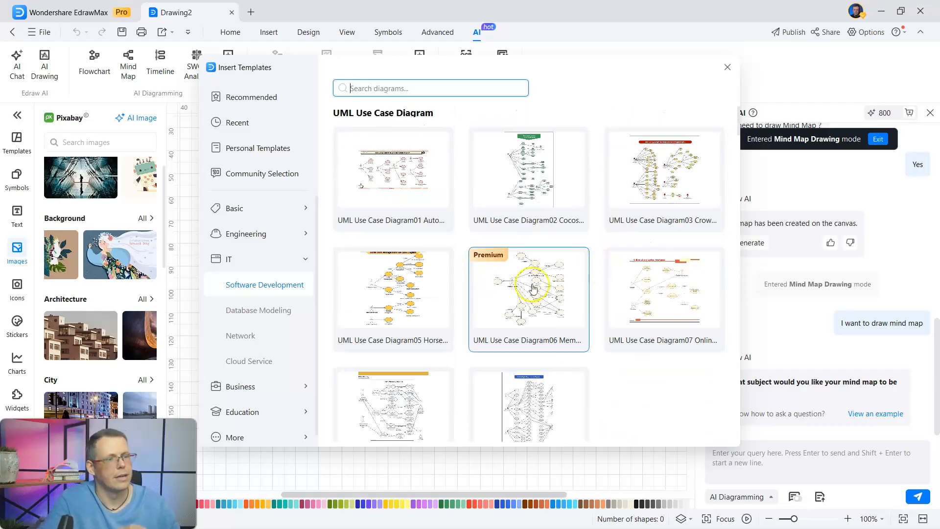
left_click(727, 66)
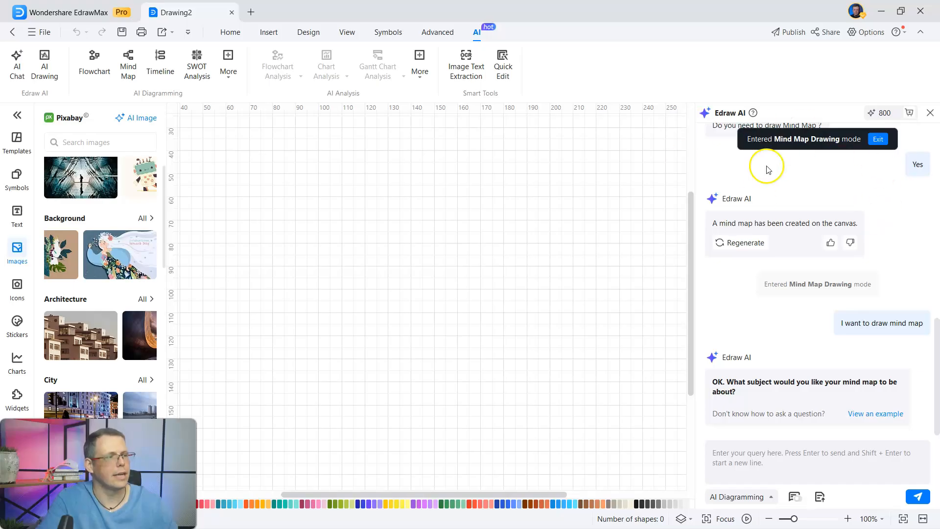
Exit Mind Map Drawing mode and have Edraw AI draw a mind map from the prompt "create a mindmap for fitness training.".
left_click(878, 139)
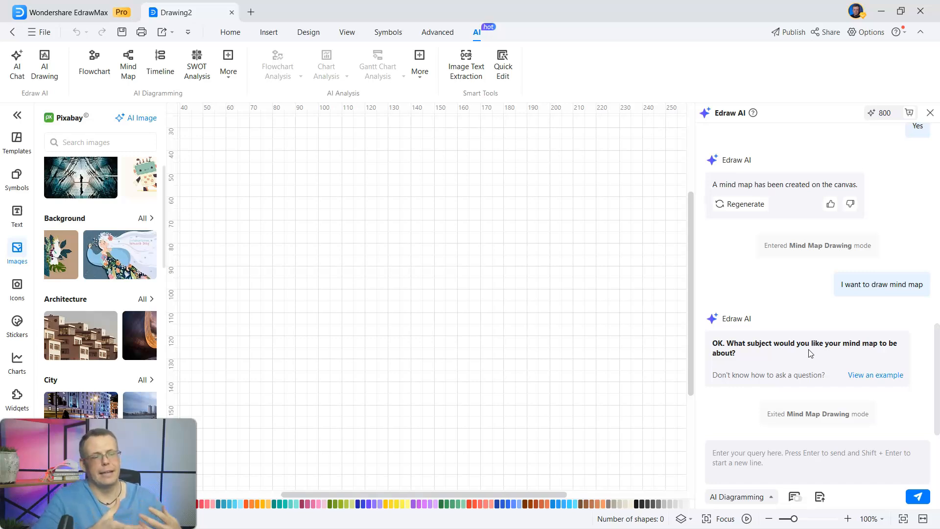
left_click(810, 456)
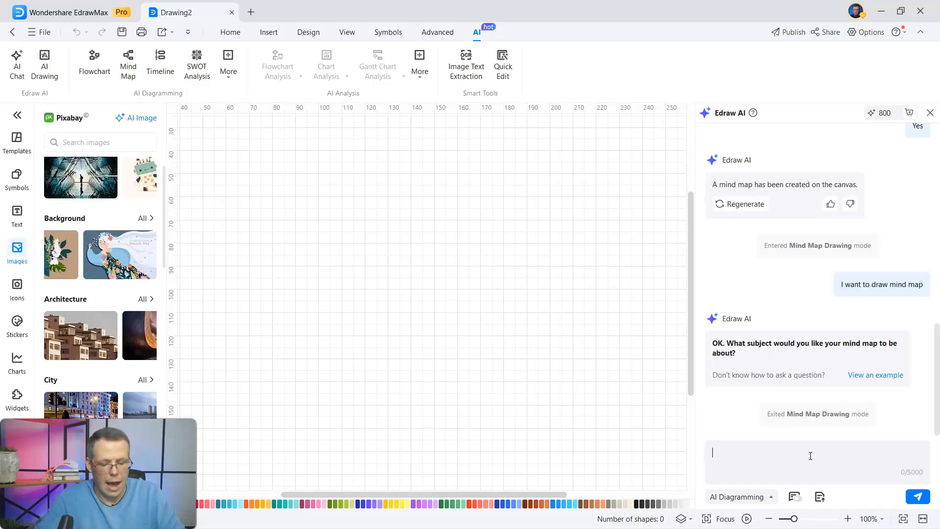
type("eate a mindmap")
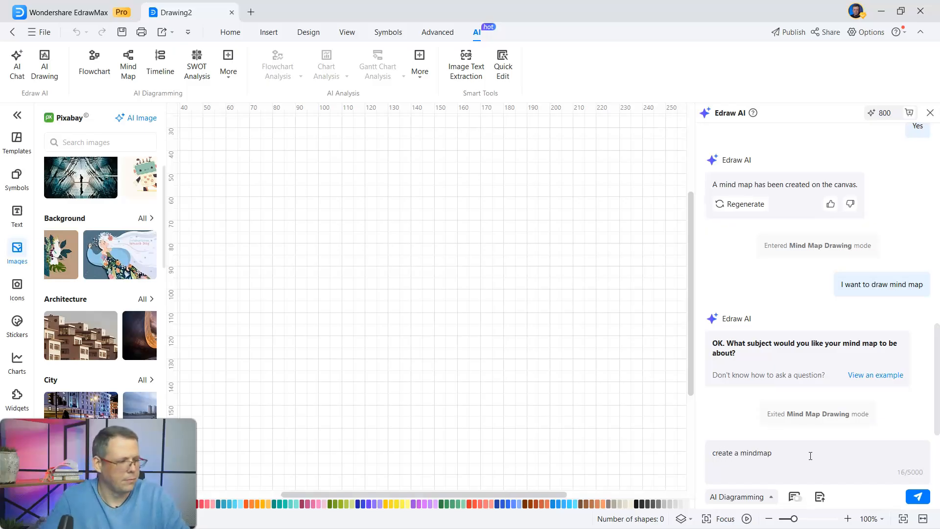
type(" for fitness training.")
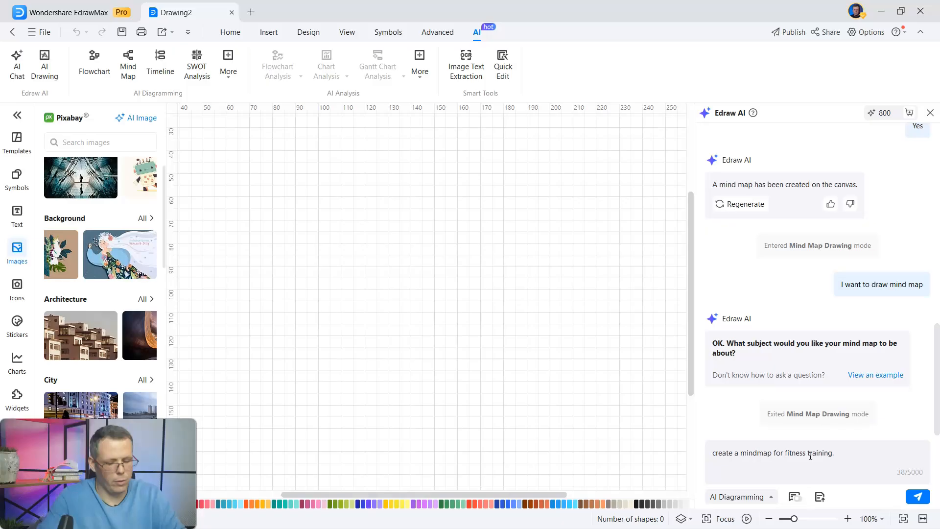
key("Return")
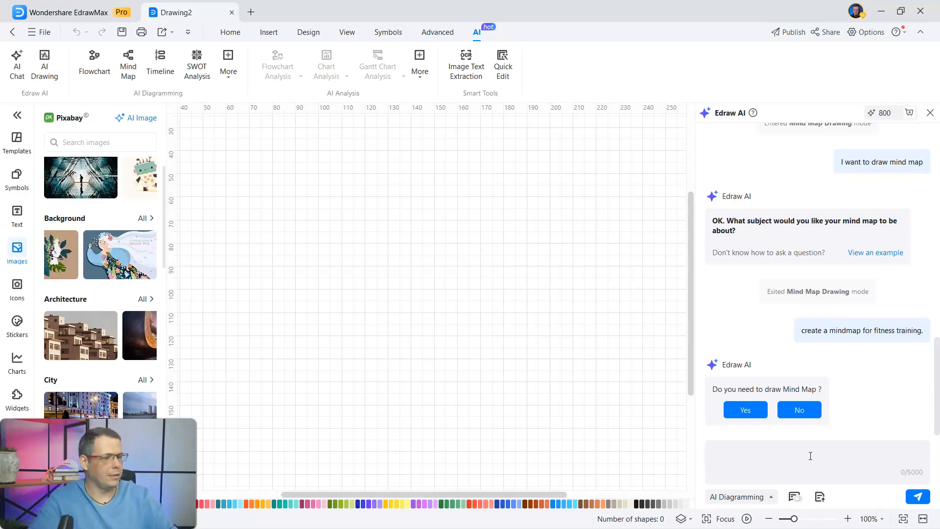
left_click(745, 410)
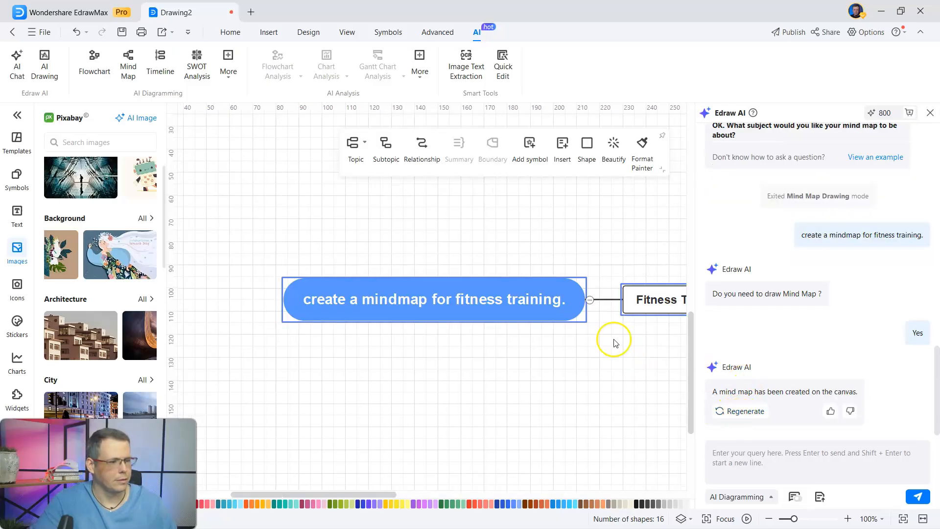
left_click(466, 309)
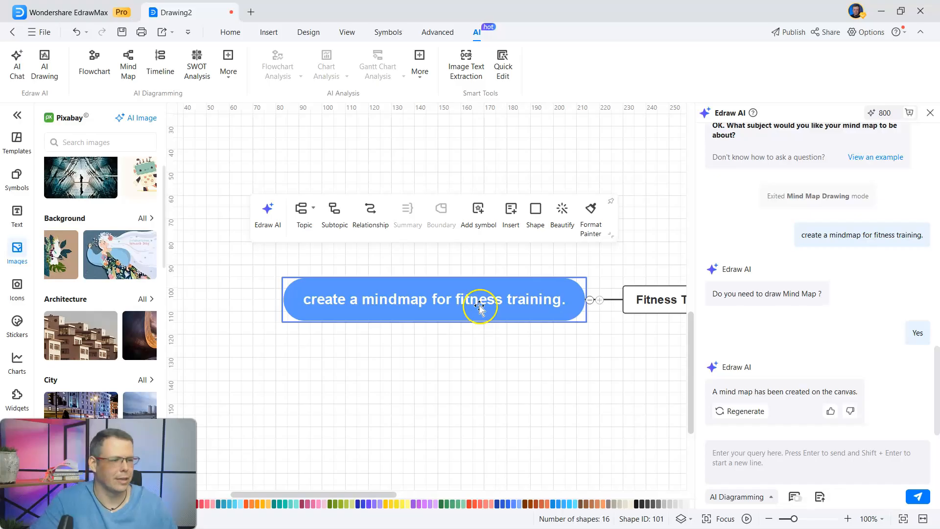
double_click(343, 300)
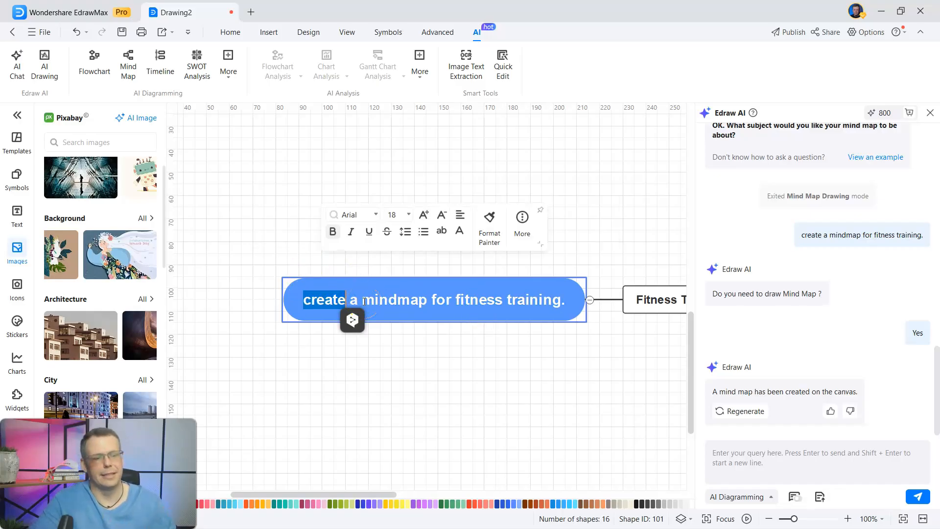
left_click(424, 353)
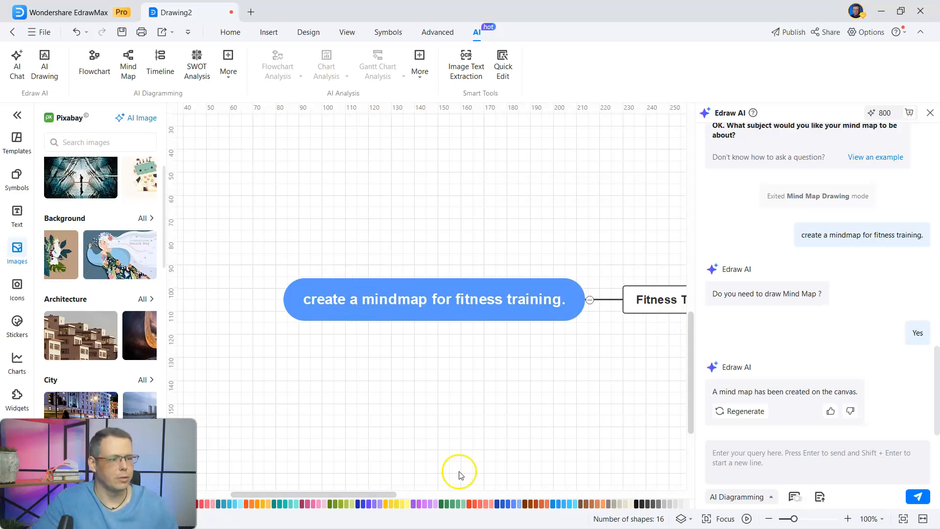
Fill the Fitness Training topic with pink after trying an olive green fill.
left_click_drag(331, 496, 446, 495)
left_click(286, 310)
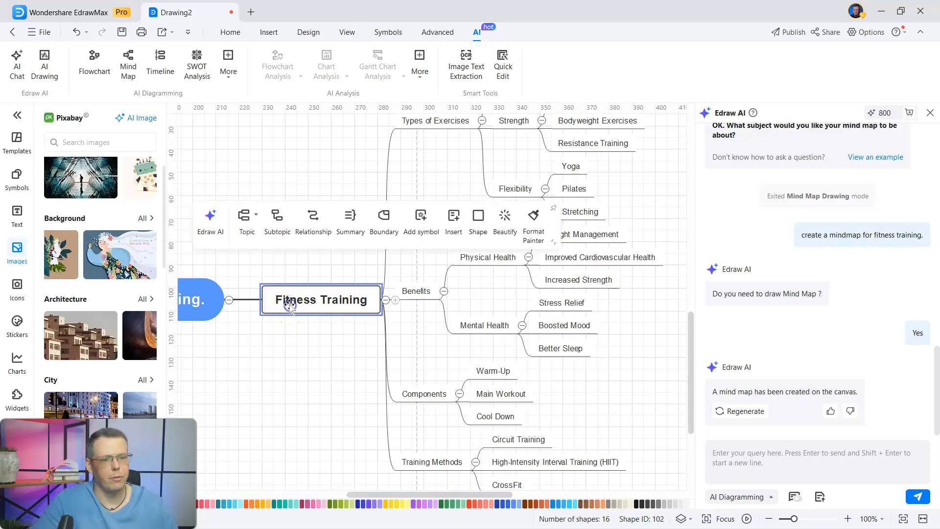
left_click(341, 503)
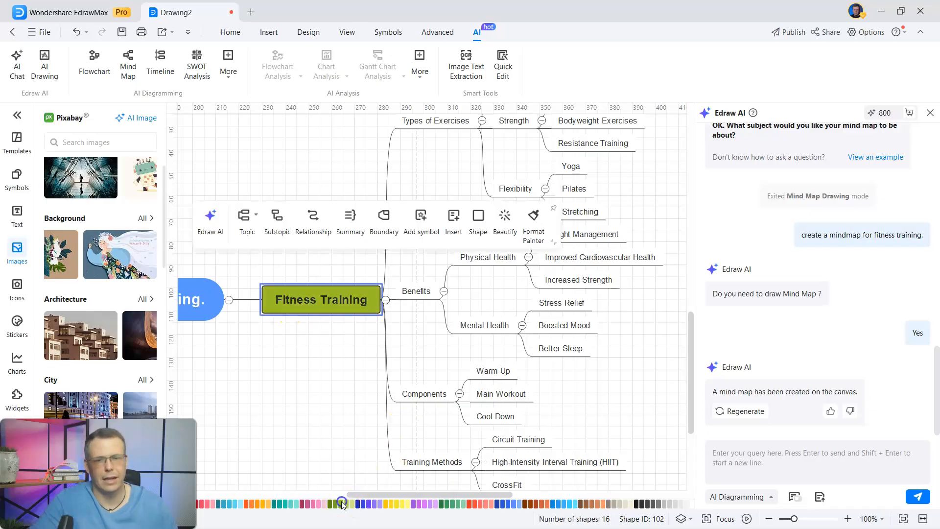
left_click(312, 504)
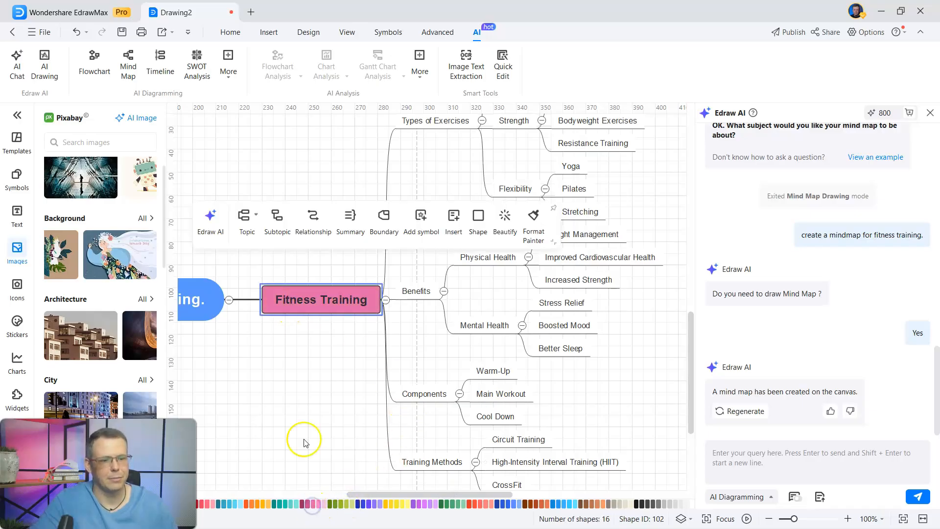
left_click(297, 421)
Try placing the walking silhouette image from the Technology collection on the canvas without choosing compression, and undo the insertion.
scroll(104, 274, "up", 1)
left_click_drag(98, 223, 242, 158)
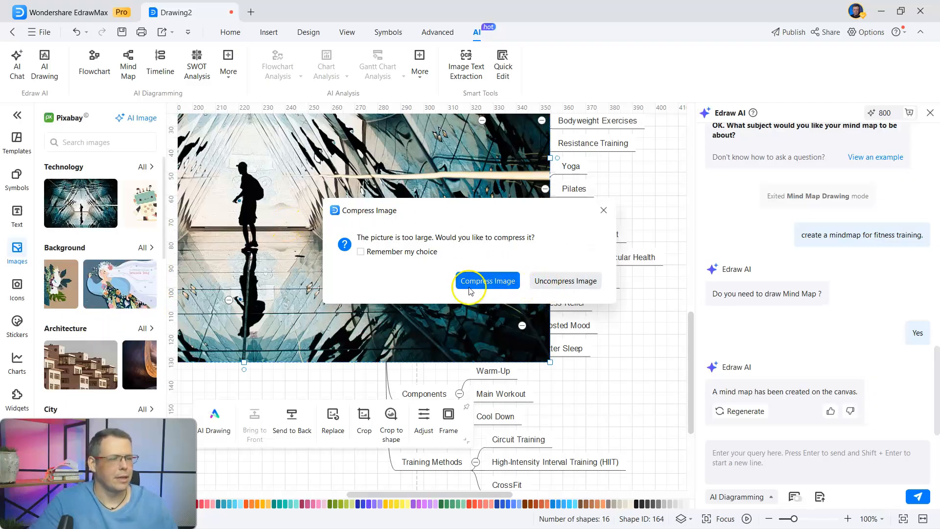
left_click(603, 210)
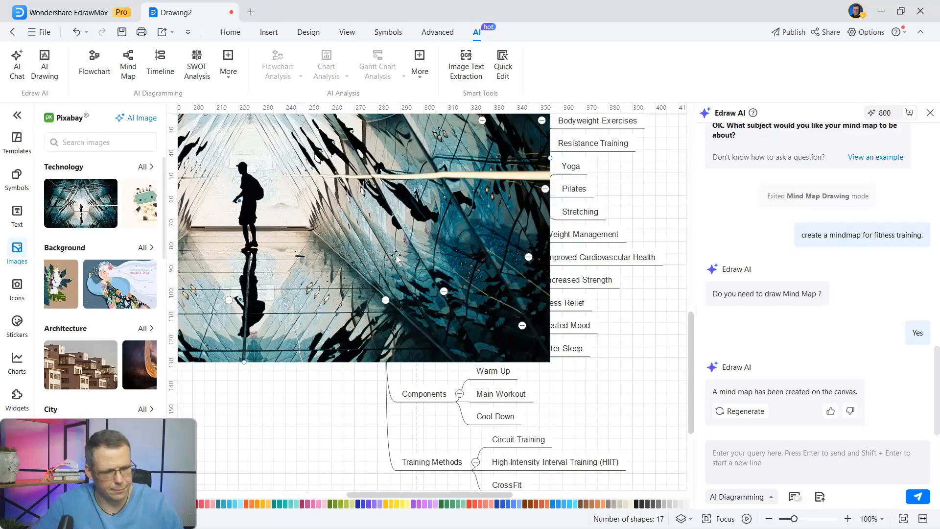
left_click(396, 256)
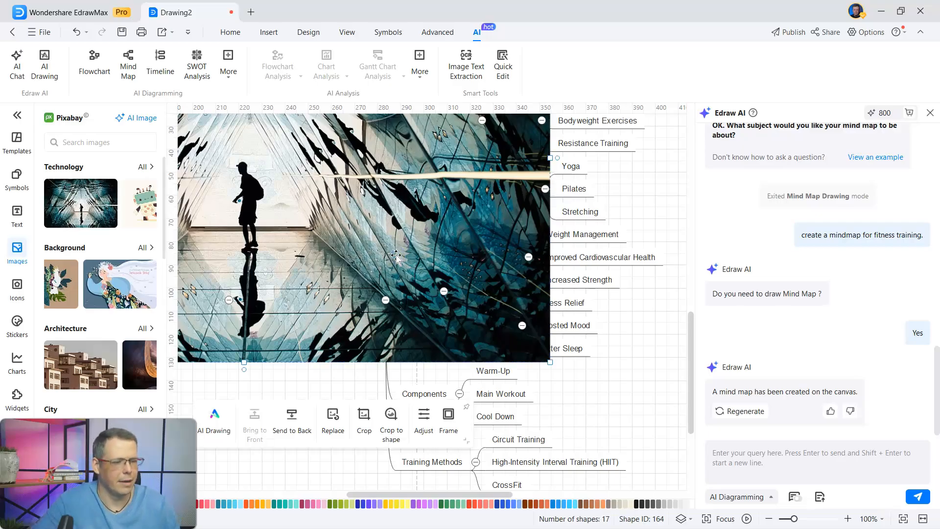
key("ctrl+z")
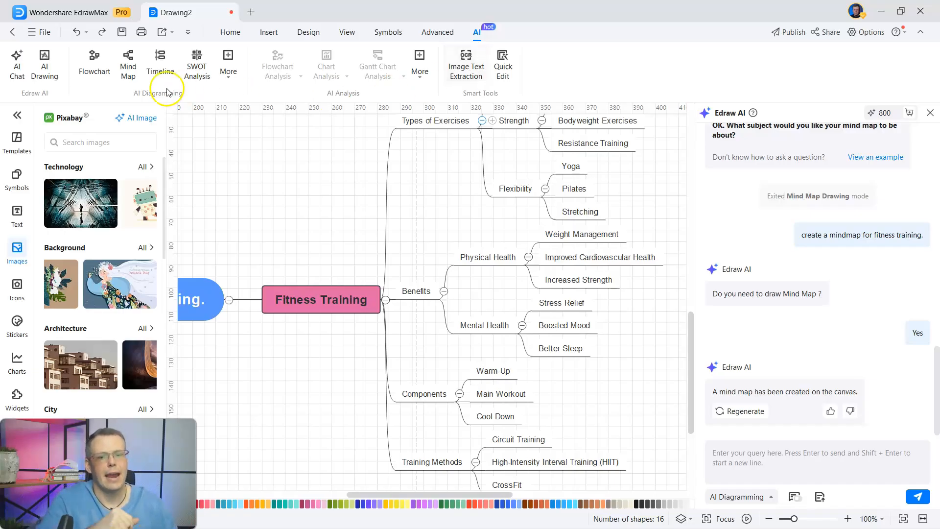
Examine the text-to-image and image-to-image options of AI Drawing, then close it without creating an image.
left_click(44, 64)
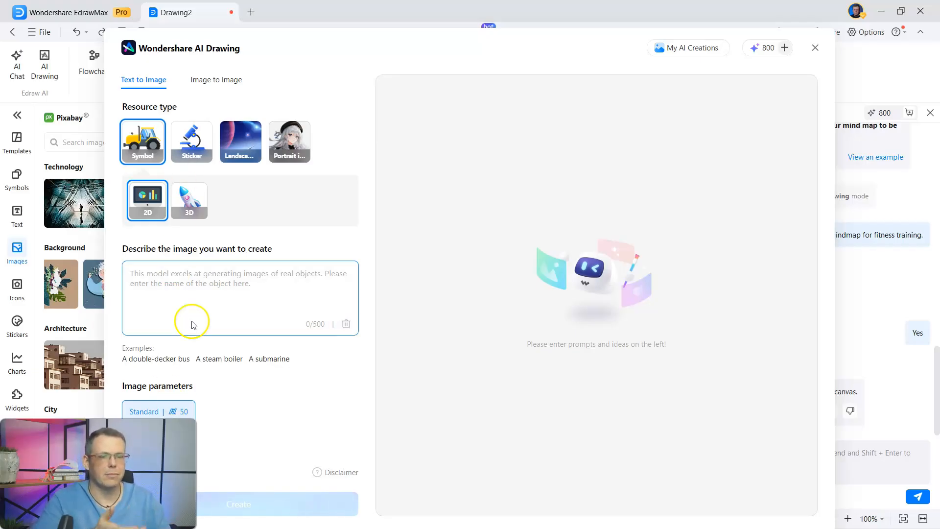
left_click(217, 85)
left_click(217, 83)
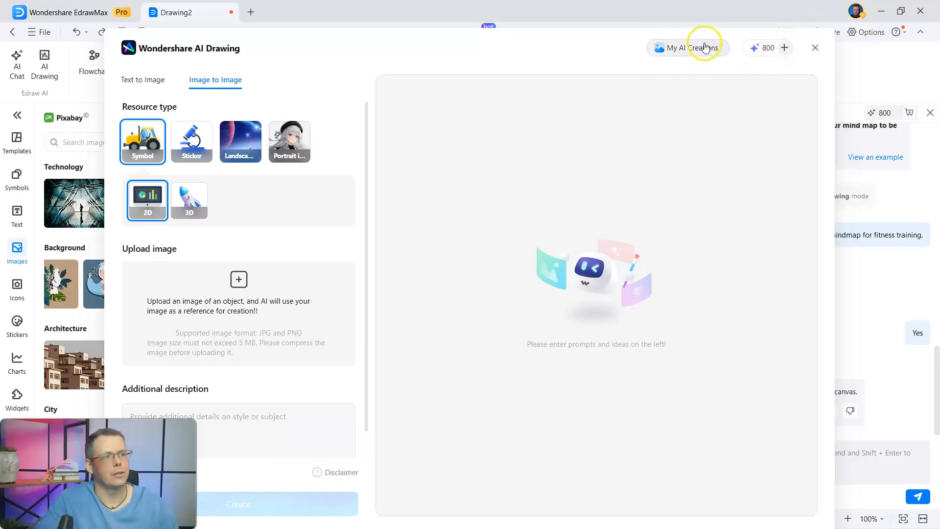
left_click(815, 48)
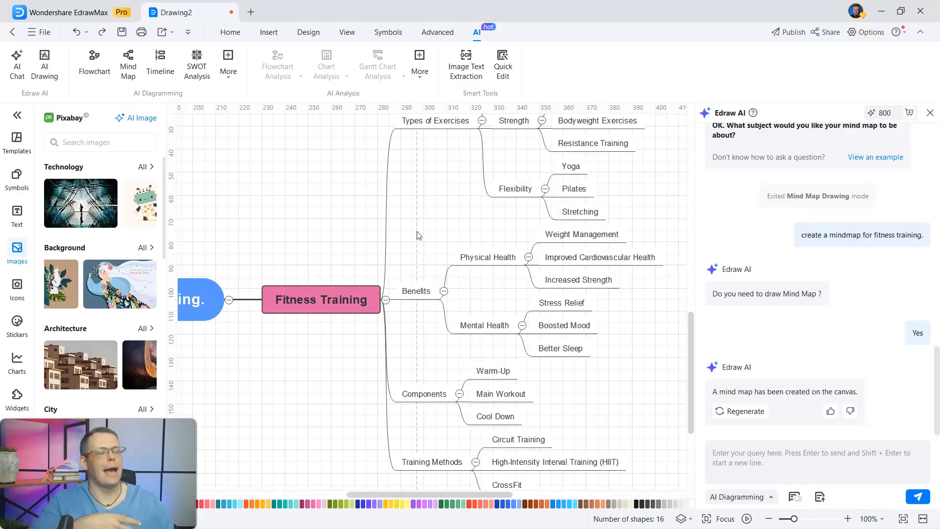
Have Edraw AI continue to expand the mind map from the Cardio topic under Types of Exercises.
left_click_drag(412, 497, 442, 495)
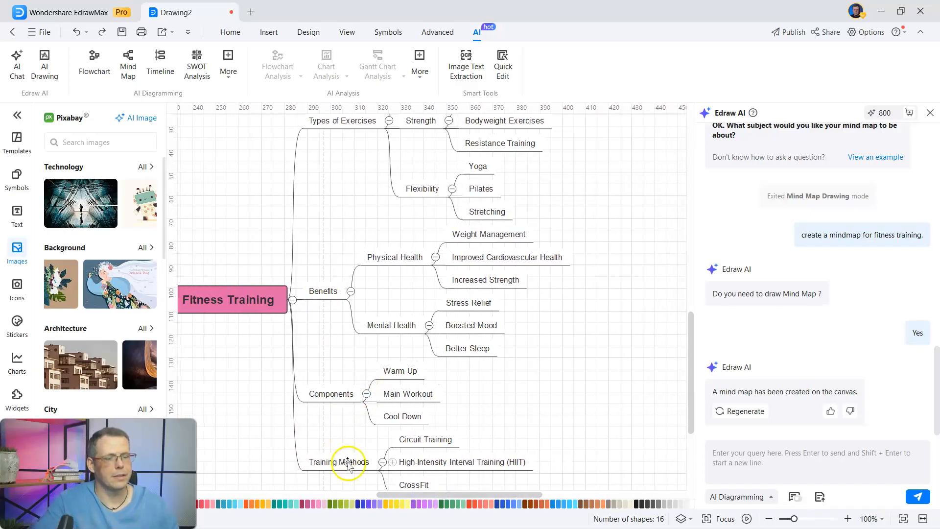
scroll(587, 295, "up", 3)
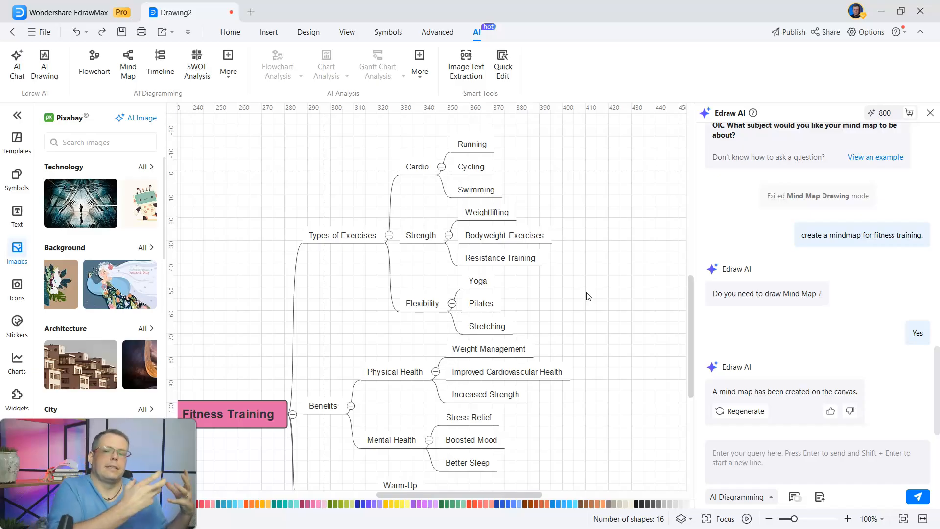
left_click(590, 325)
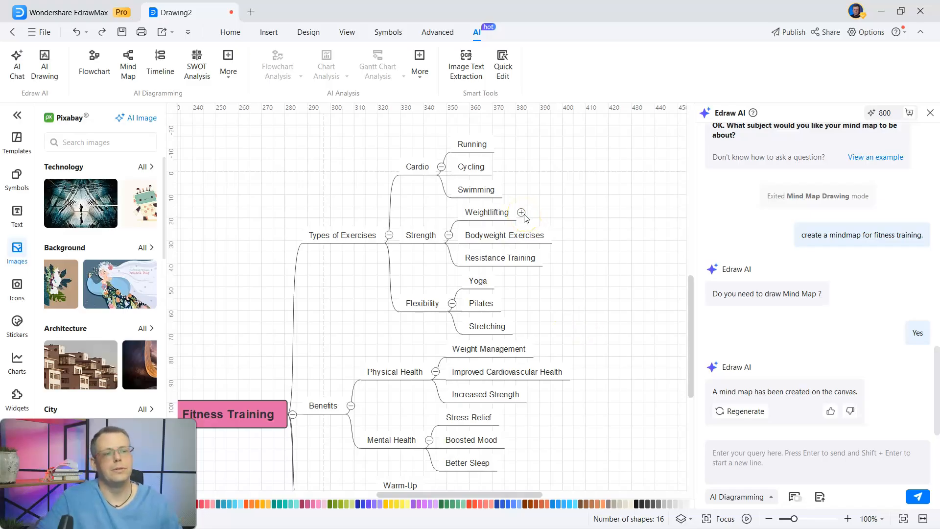
left_click(417, 166)
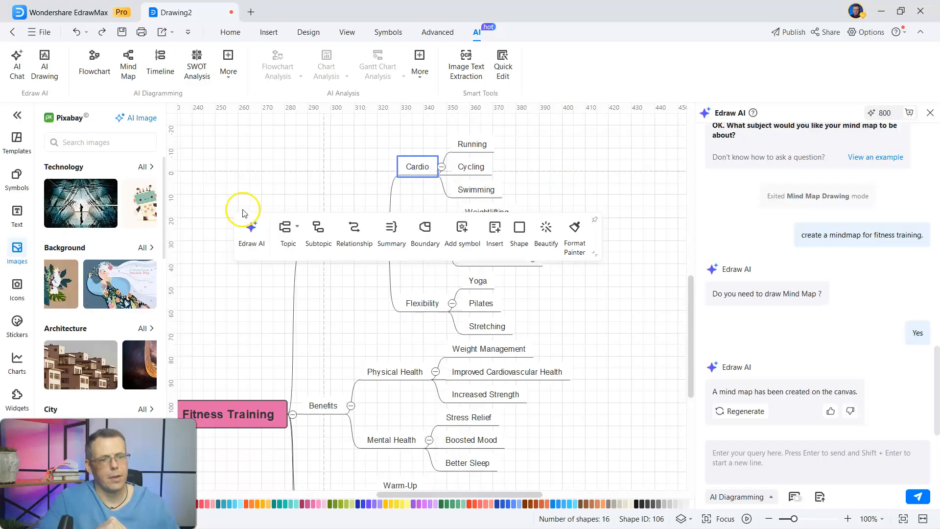
left_click(253, 229)
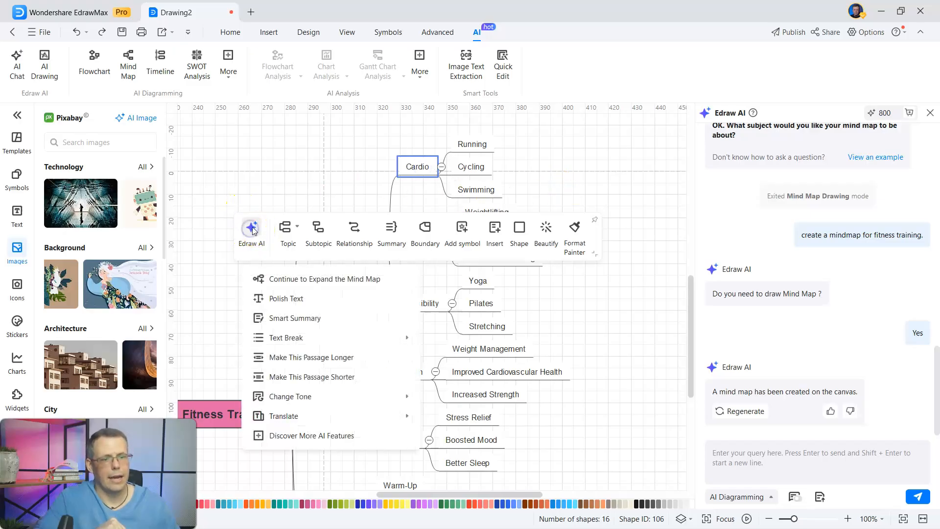
left_click(307, 279)
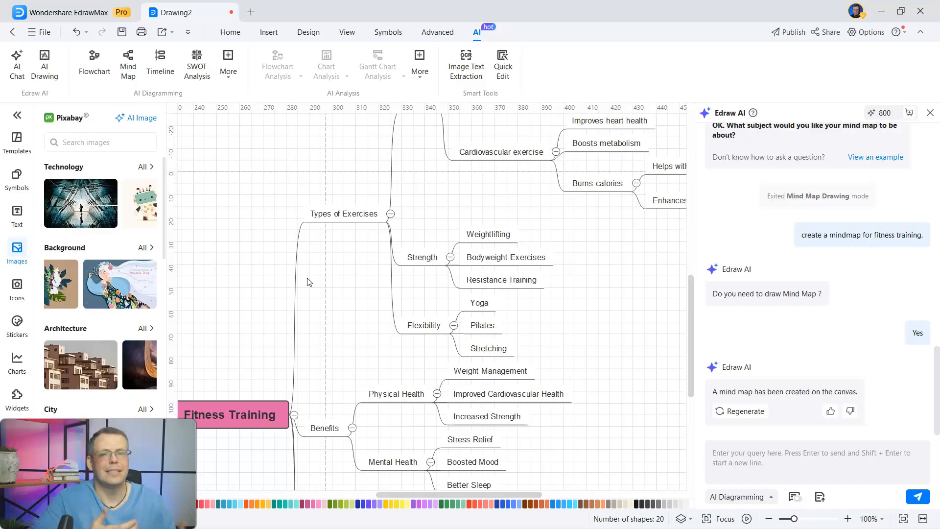
left_click(326, 249)
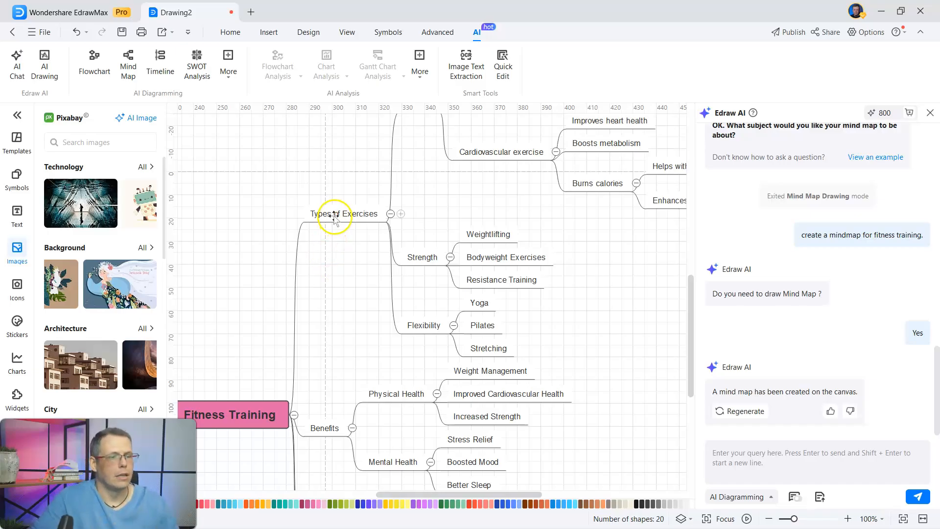
Have Edraw AI continue to expand the mind map from the Improves heart health topic under Cardiovascular exercise.
scroll(573, 245, "up", 2)
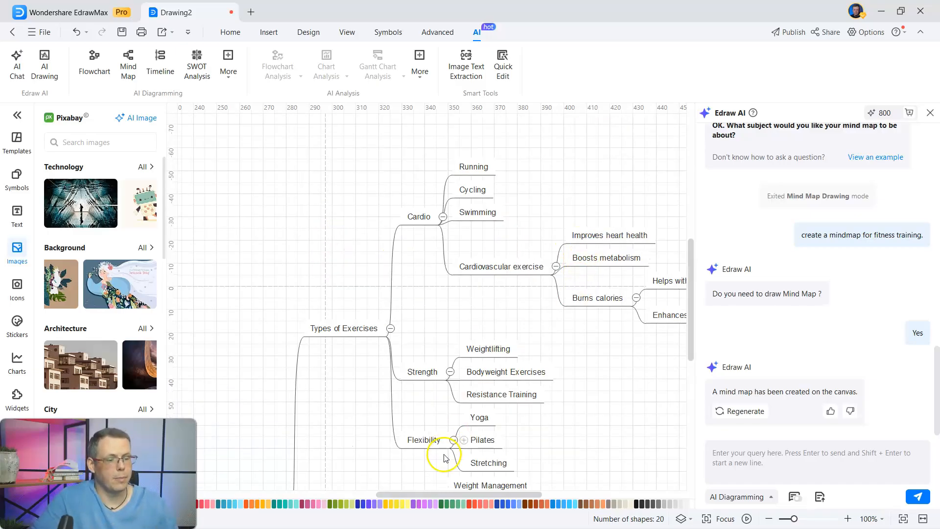
left_click_drag(447, 494, 491, 492)
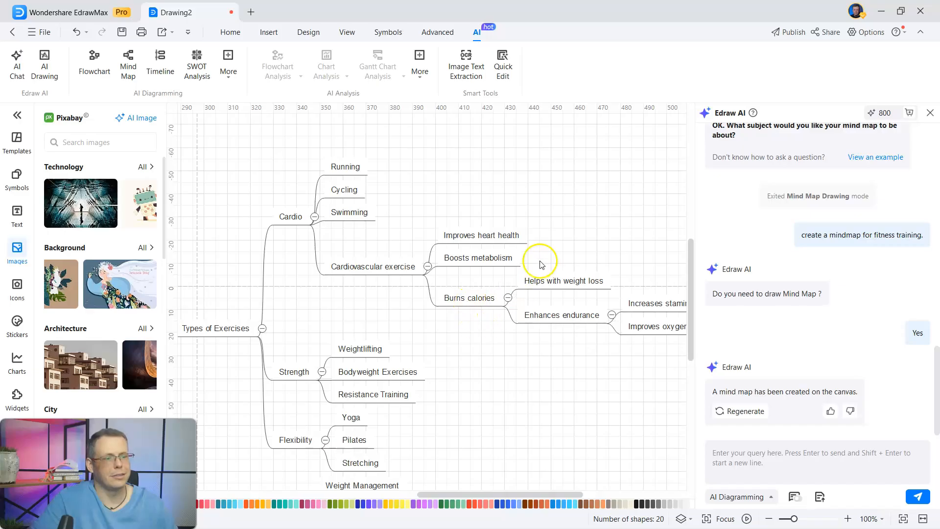
left_click(478, 238)
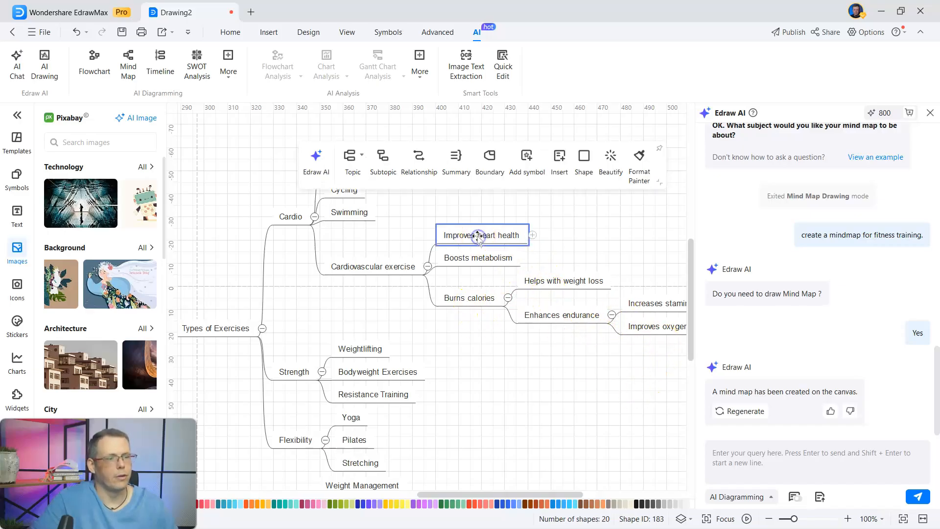
left_click(316, 157)
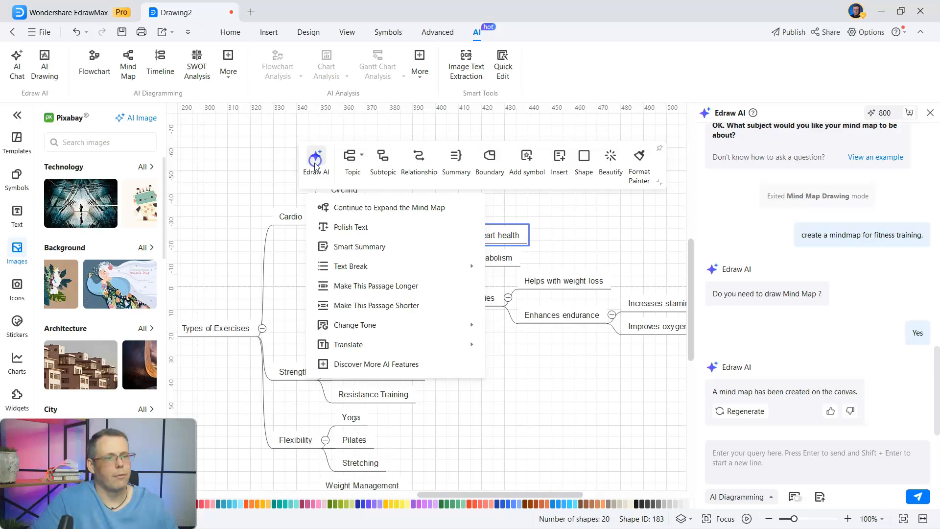
left_click(366, 205)
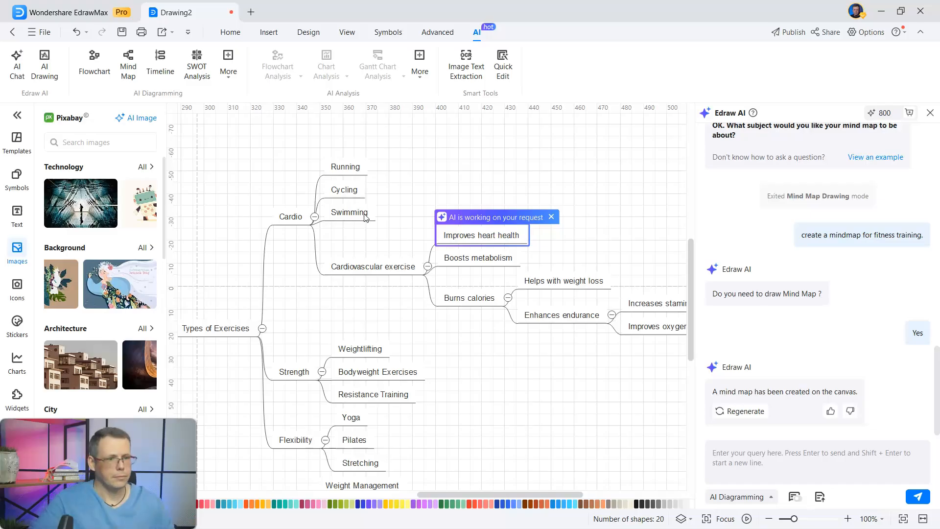
left_click(363, 219)
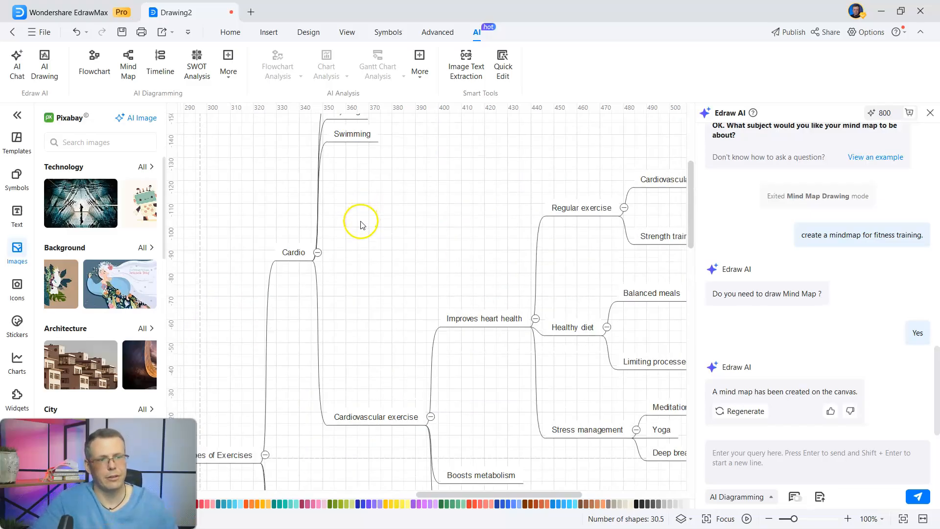
Fill the Running topic directly under Cardio with orange-red and the Swimming topic beside it with green.
scroll(372, 223, "up", 5)
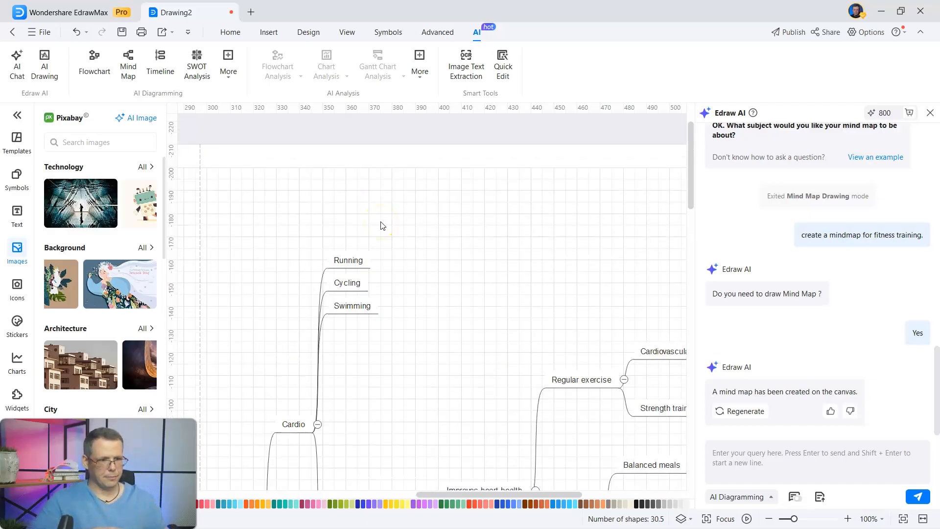
scroll(451, 216, "down", 2)
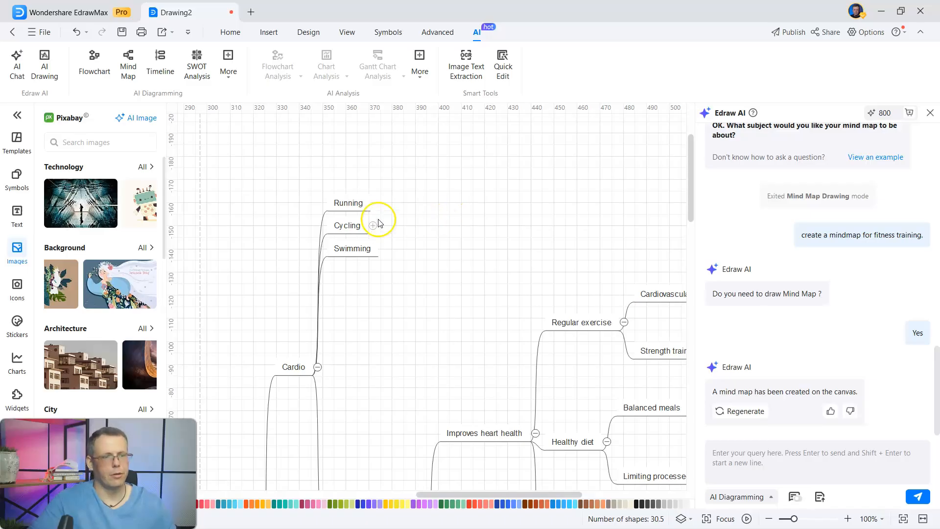
left_click(340, 212)
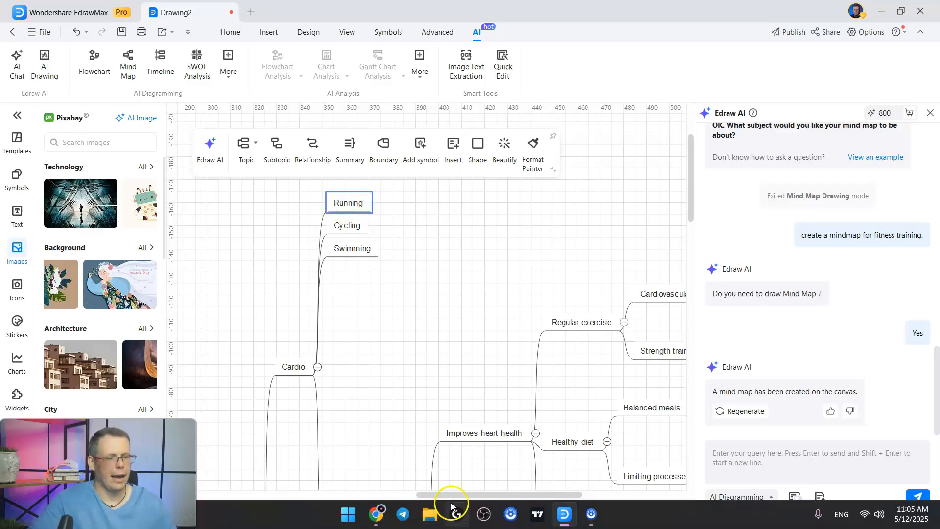
left_click(458, 503)
left_click(469, 503)
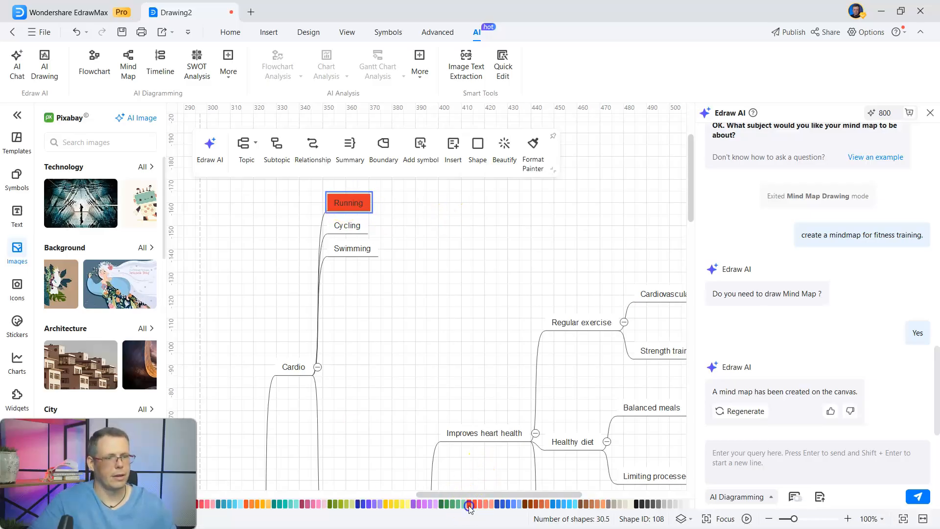
left_click(351, 248)
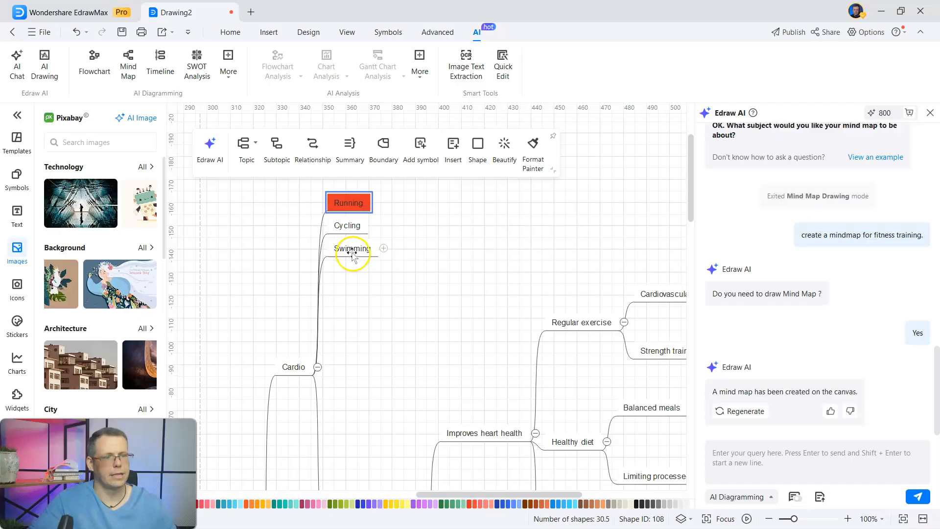
left_click(445, 503)
left_click(399, 352)
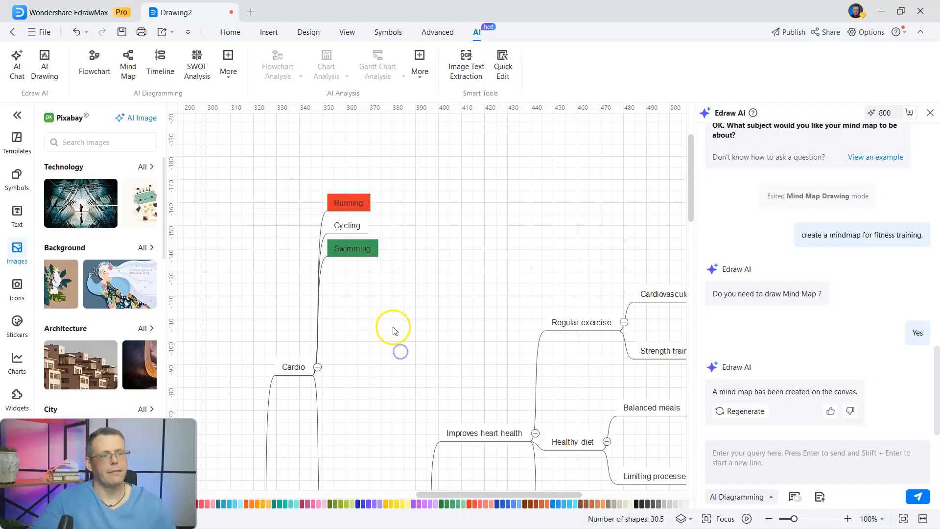
Examine the AI-generated branches under the Improves heart health topic.
left_click_drag(423, 342, 312, 287)
left_click_drag(438, 493, 503, 492)
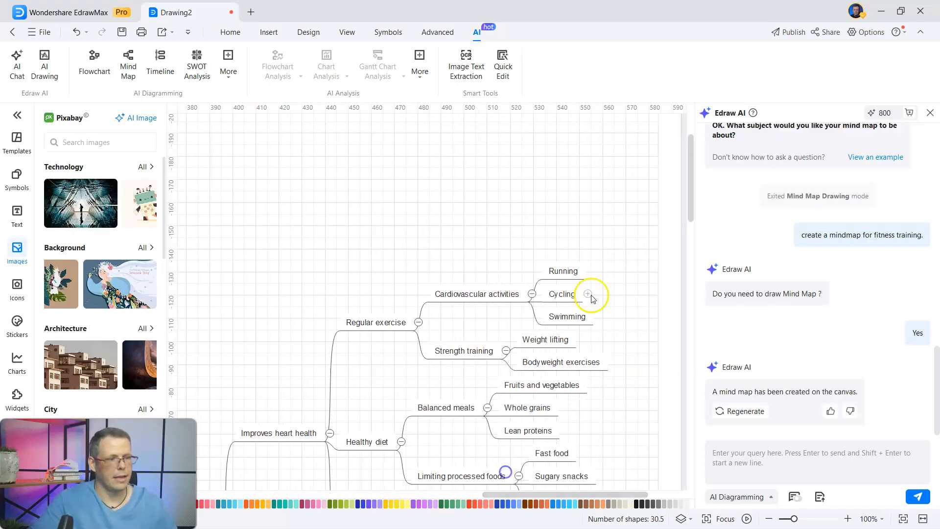
scroll(602, 279, "down", 3)
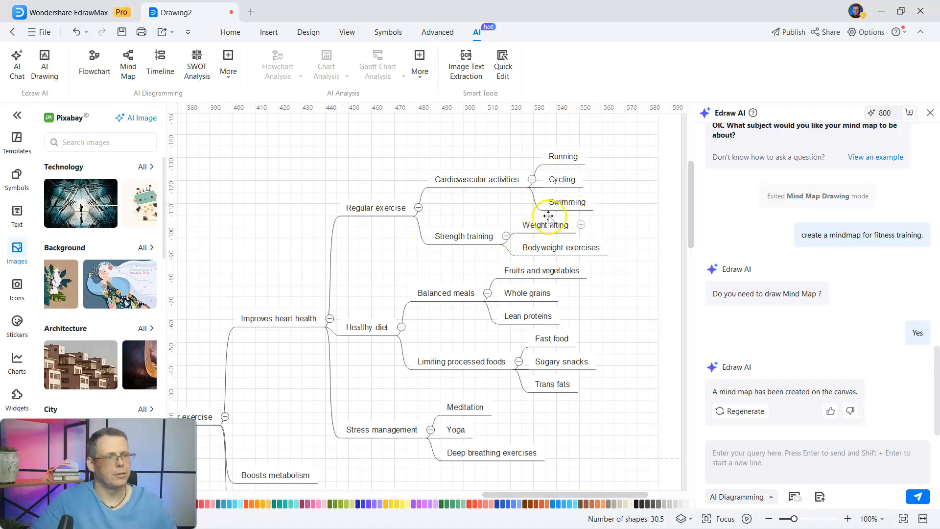
scroll(492, 301, "down", 1)
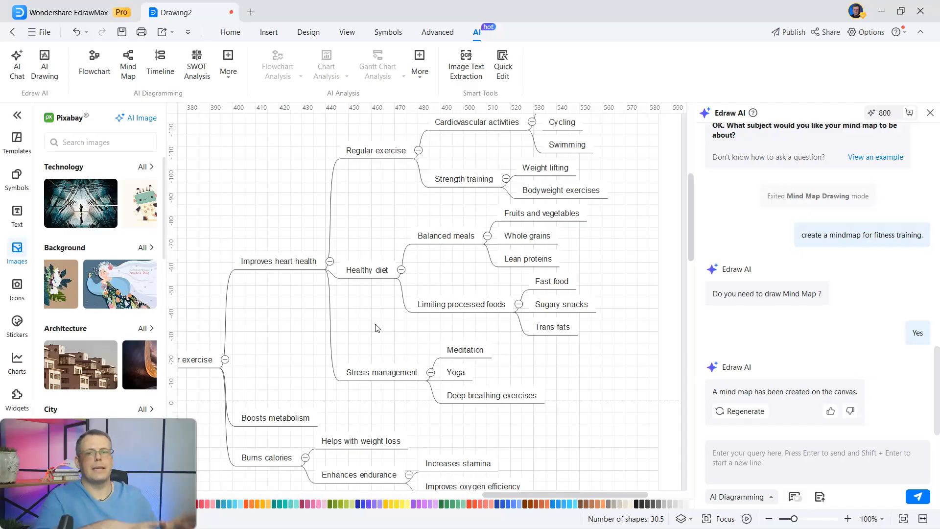
left_click(155, 249)
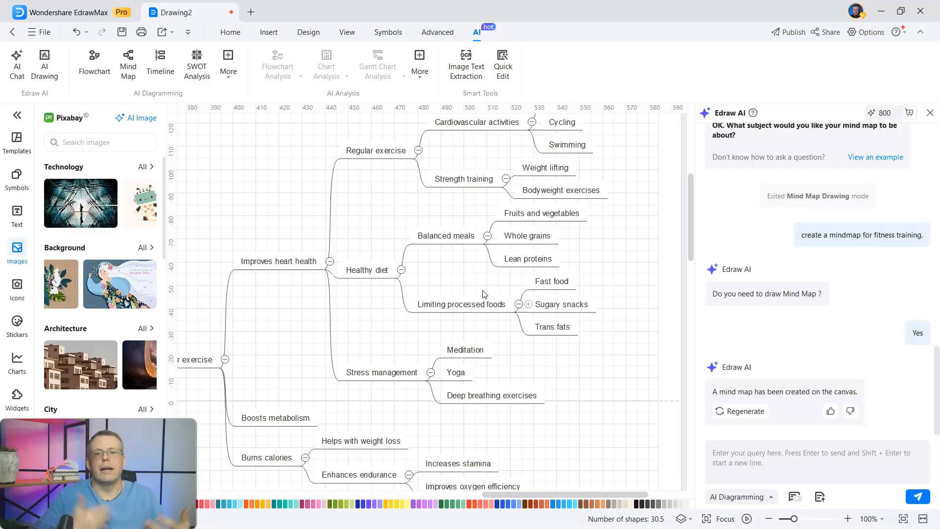
Review the other file formats the drawing can be exported to, and leave without exporting.
left_click(41, 32)
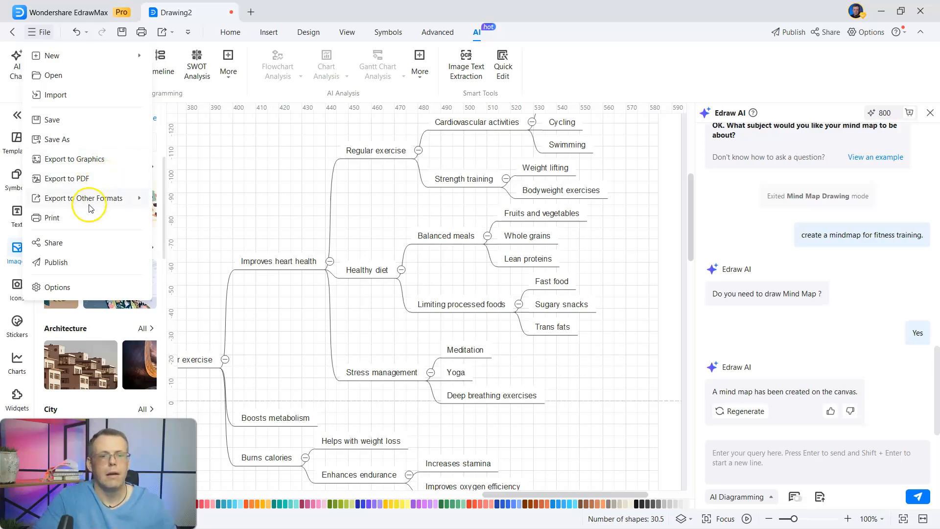
mouse_move(90, 205)
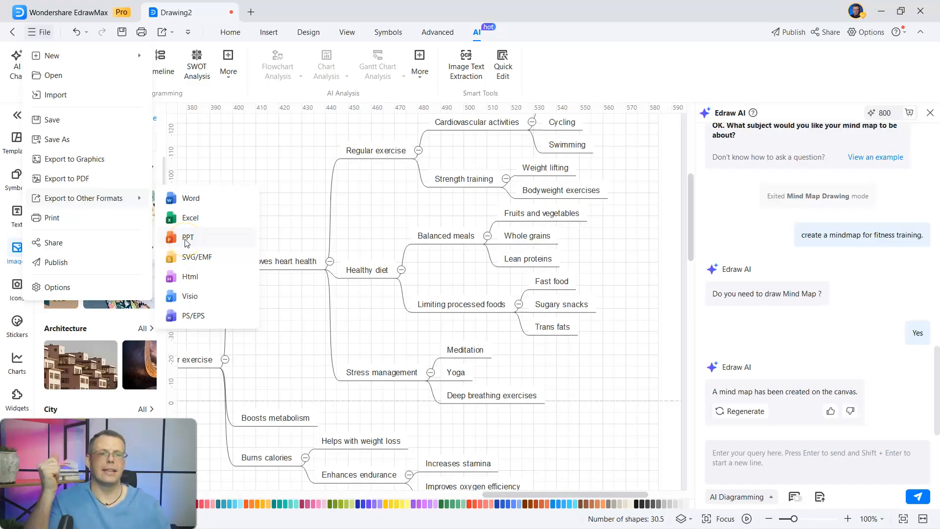
left_click(291, 245)
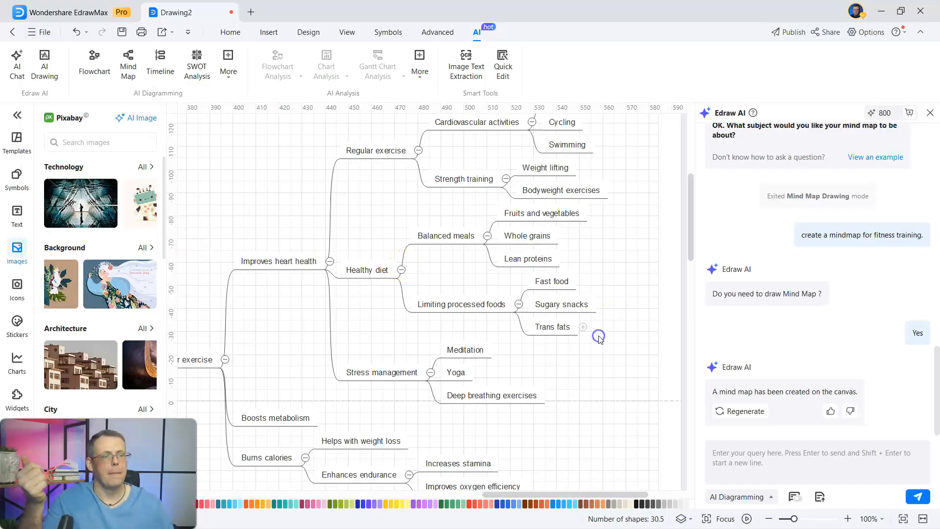